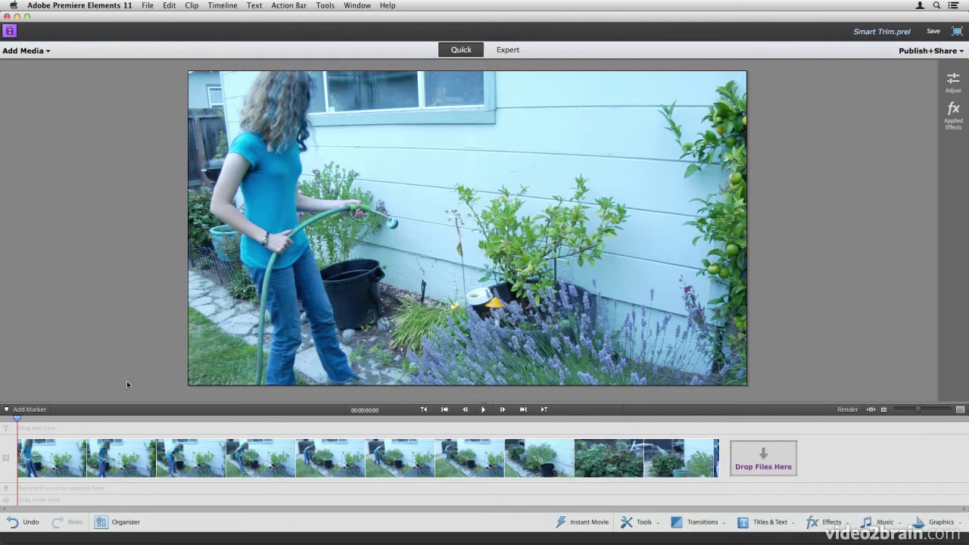
Scrub the garden-watering clip, stopping near 00:00:56:18 where the hose sprays the blackberry bush.
{"action": "left_click_drag", "start_coordinate": [102, 417], "coordinate": [610, 455]}
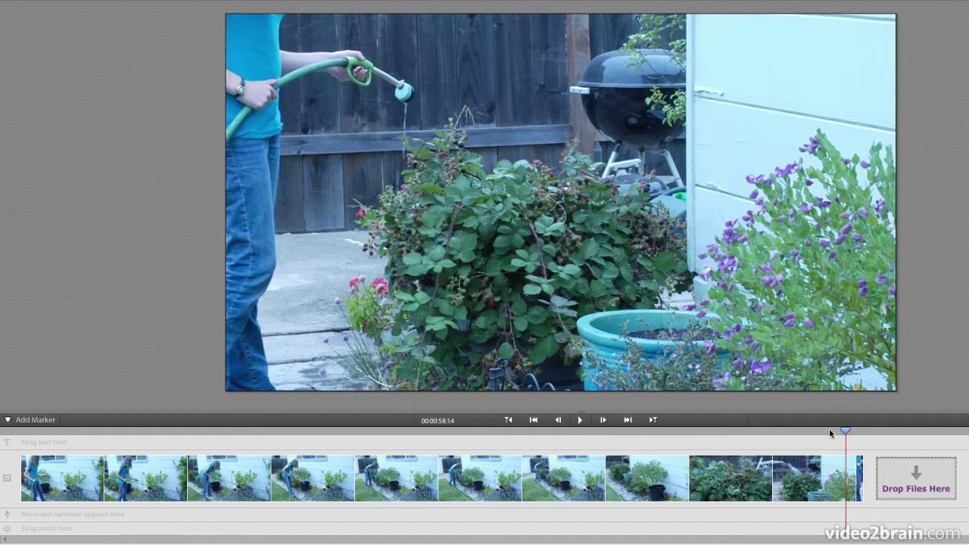
{"action": "left_click_drag", "start_coordinate": [844, 431], "coordinate": [818, 432]}
Select the garden clip and choose Smart Trim from the Action Bar's Tools list.
{"action": "left_click", "coordinate": [814, 463]}
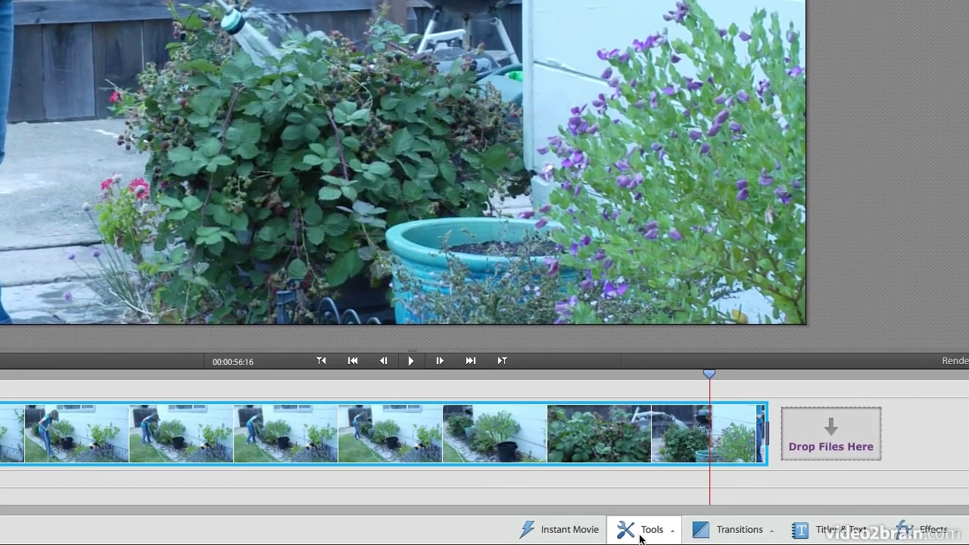
{"action": "left_click", "coordinate": [641, 536]}
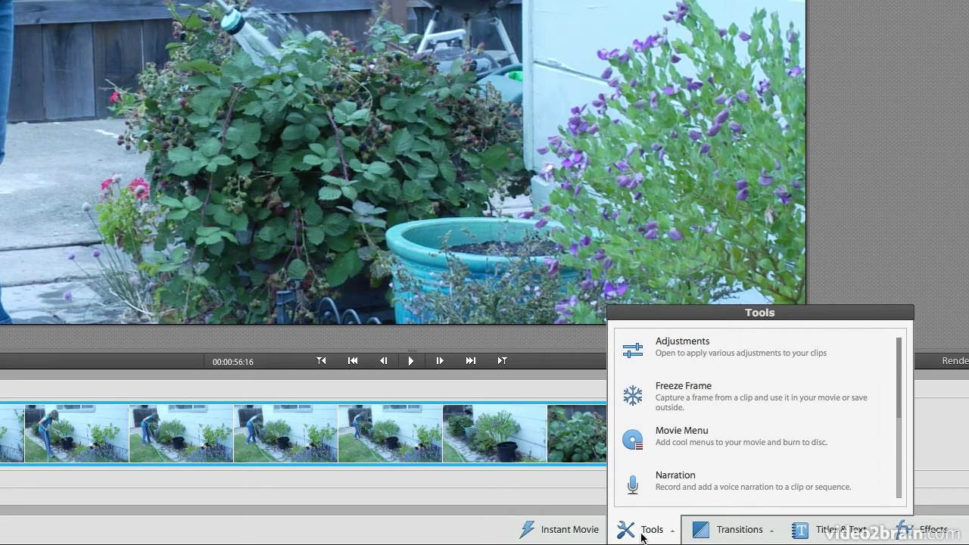
{"action": "left_click_drag", "start_coordinate": [902, 363], "coordinate": [902, 381]}
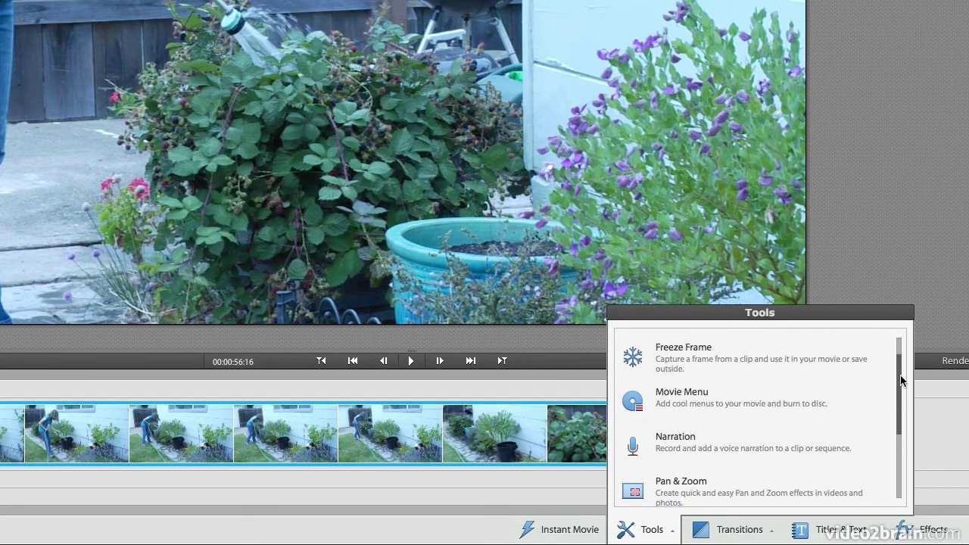
{"action": "scroll", "coordinate": [806, 401], "scroll_direction": "down", "scroll_amount": 3}
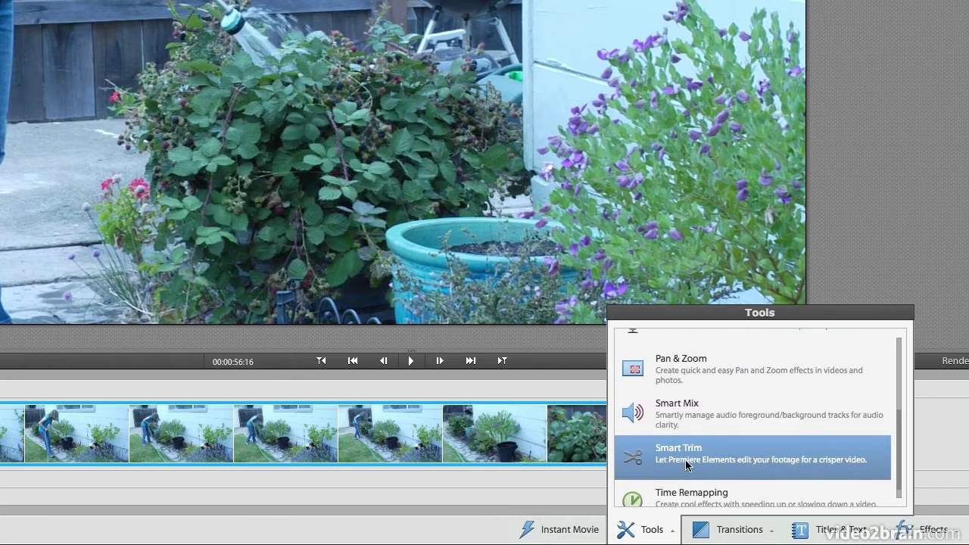
{"action": "left_click", "coordinate": [685, 457]}
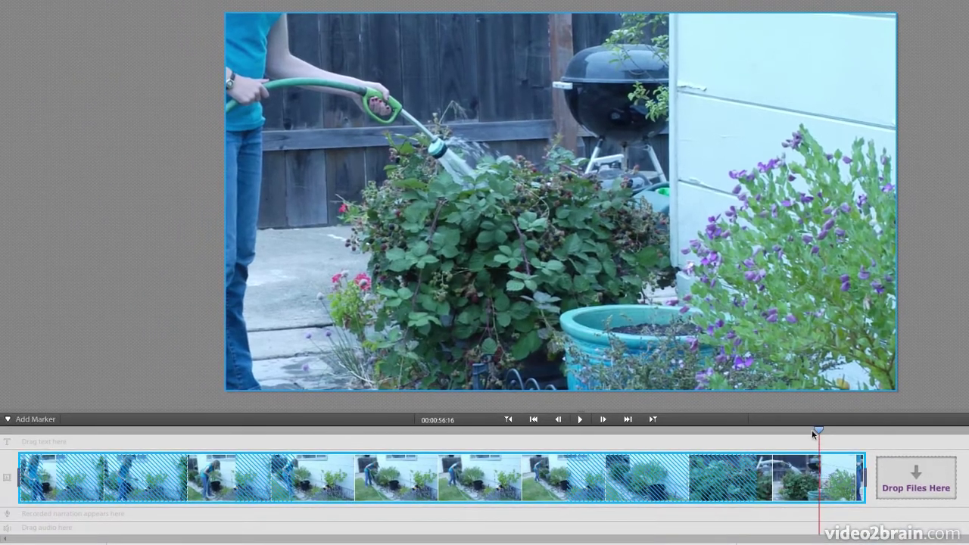
Jump between hatched sections at roughly 8, 16, 17 and 40 seconds, settling on the shaky zoom at 00:00:43:08.
{"action": "left_click", "coordinate": [680, 479]}
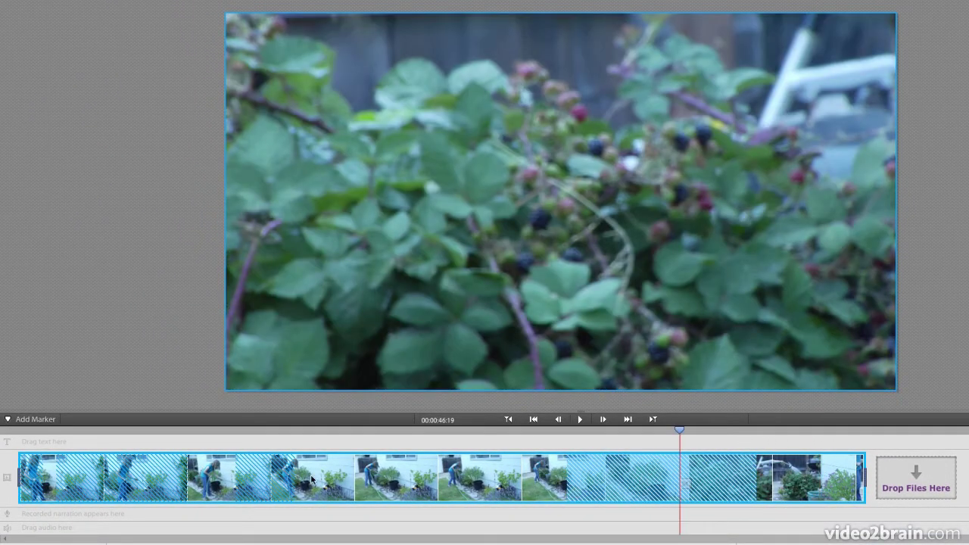
{"action": "left_click", "coordinate": [262, 478]}
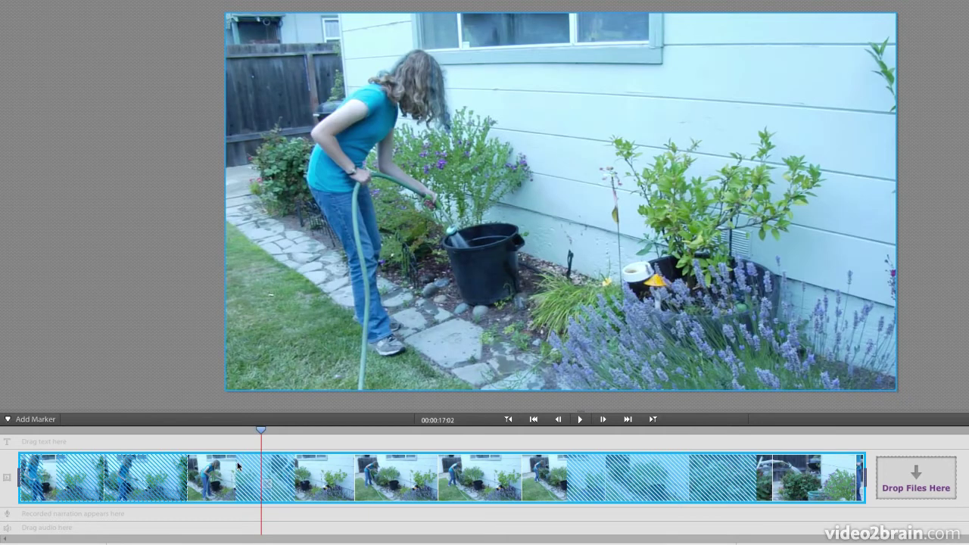
{"action": "left_click", "coordinate": [140, 471]}
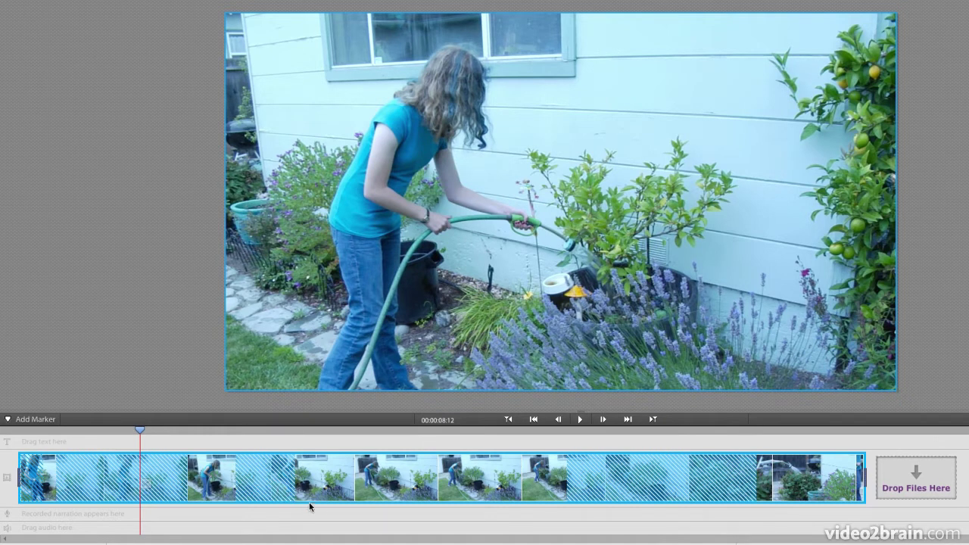
{"action": "left_click_drag", "start_coordinate": [569, 437], "coordinate": [721, 447]}
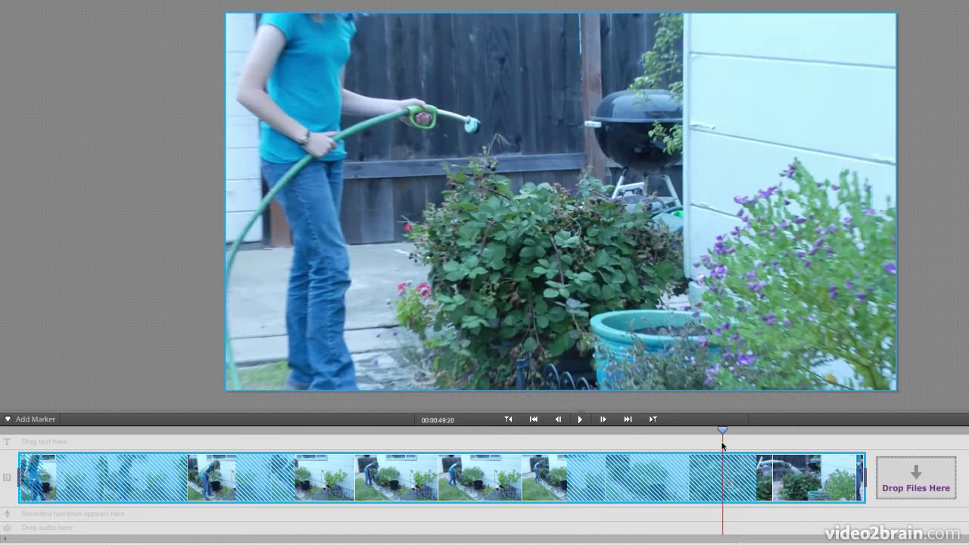
{"action": "left_click", "coordinate": [257, 488]}
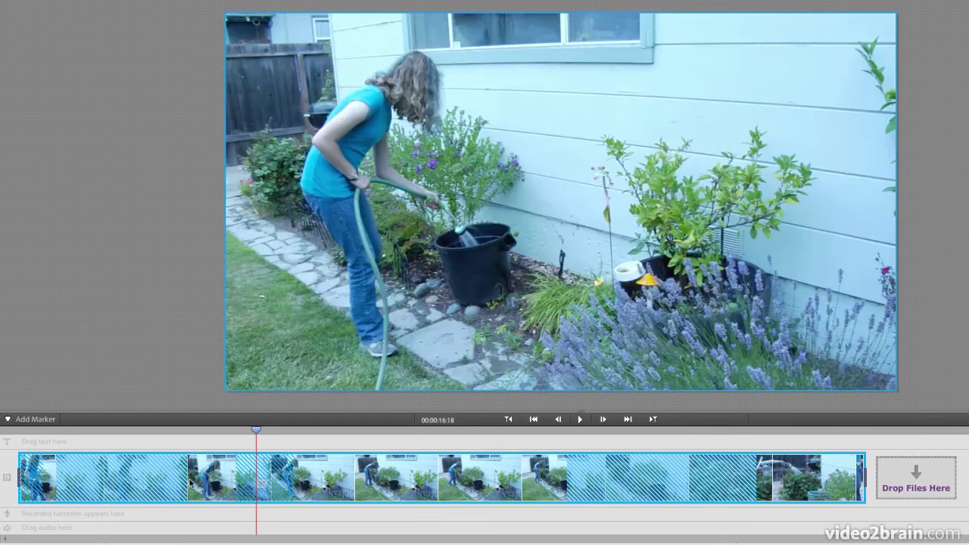
{"action": "left_click", "coordinate": [160, 475]}
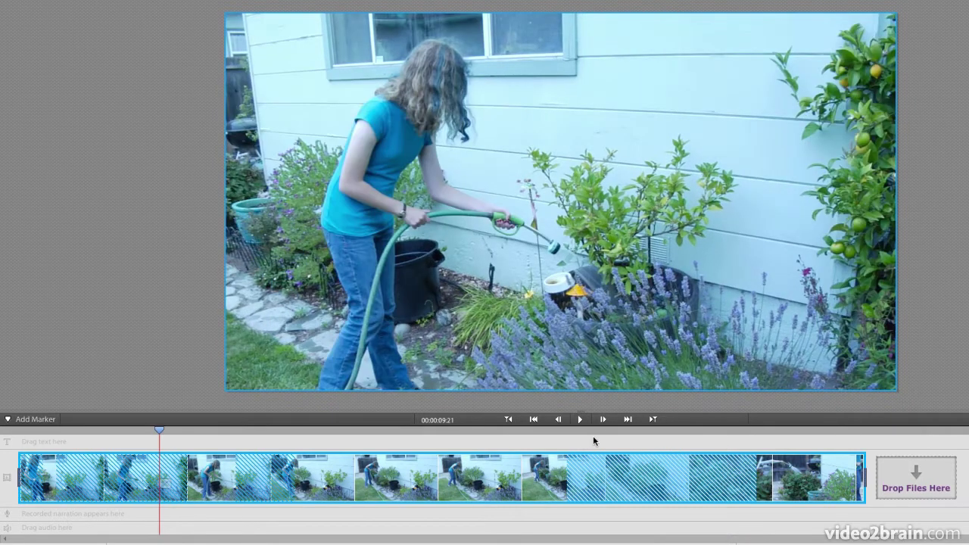
{"action": "left_click_drag", "start_coordinate": [593, 436], "coordinate": [711, 448]}
{"action": "left_click", "coordinate": [649, 471]}
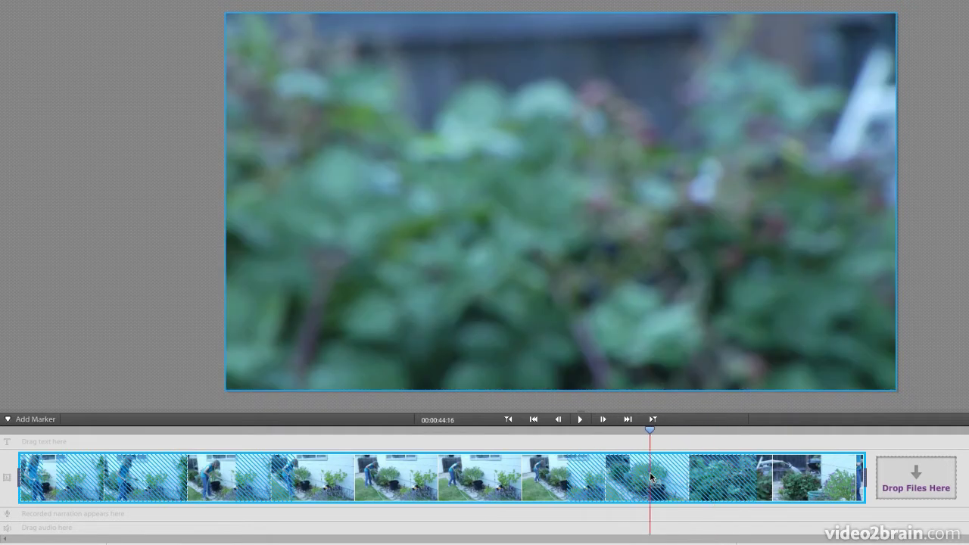
{"action": "left_click", "coordinate": [632, 470]}
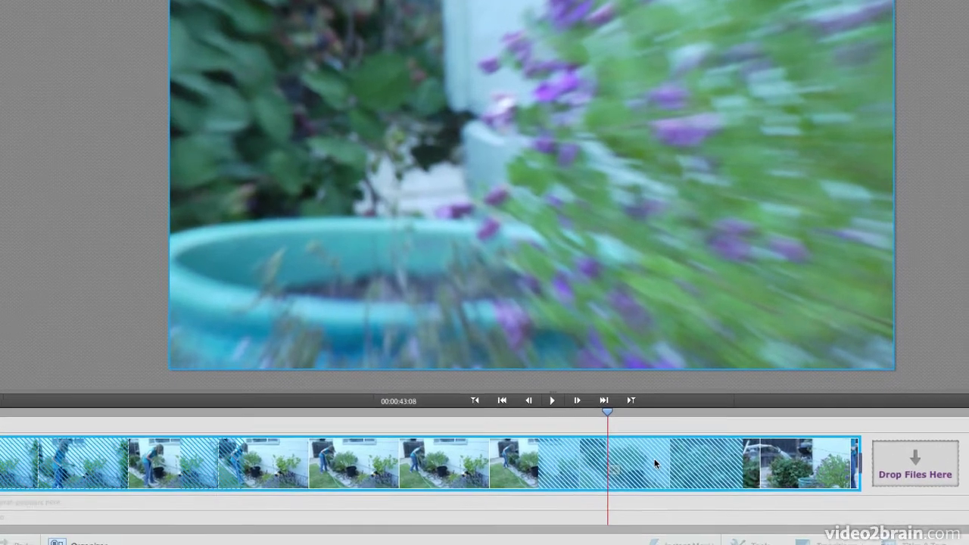
Trim the hatched shaky zoom section, then scrub across the new edit point near 37 seconds.
{"action": "right_click", "coordinate": [675, 476]}
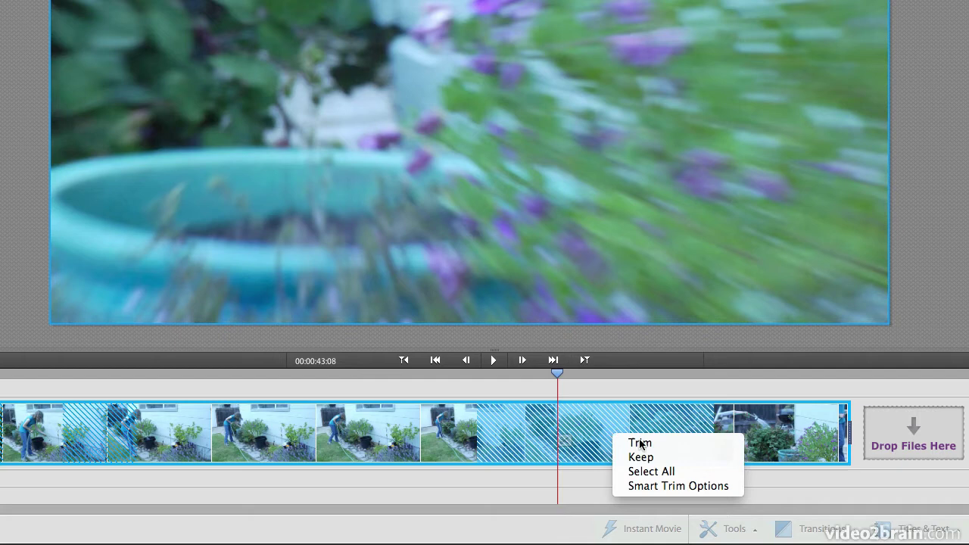
{"action": "left_click", "coordinate": [641, 443]}
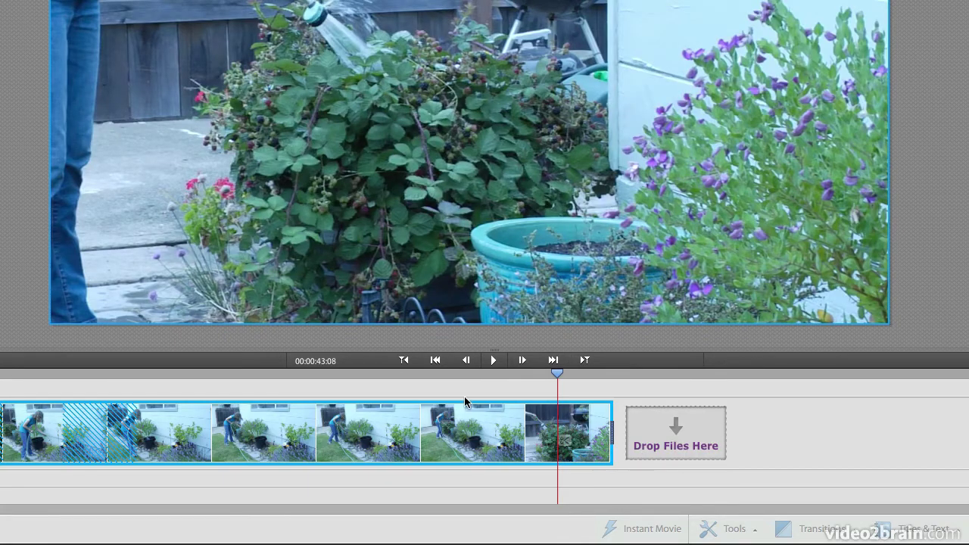
{"action": "left_click", "coordinate": [462, 375]}
{"action": "left_click_drag", "start_coordinate": [462, 377], "coordinate": [482, 377]}
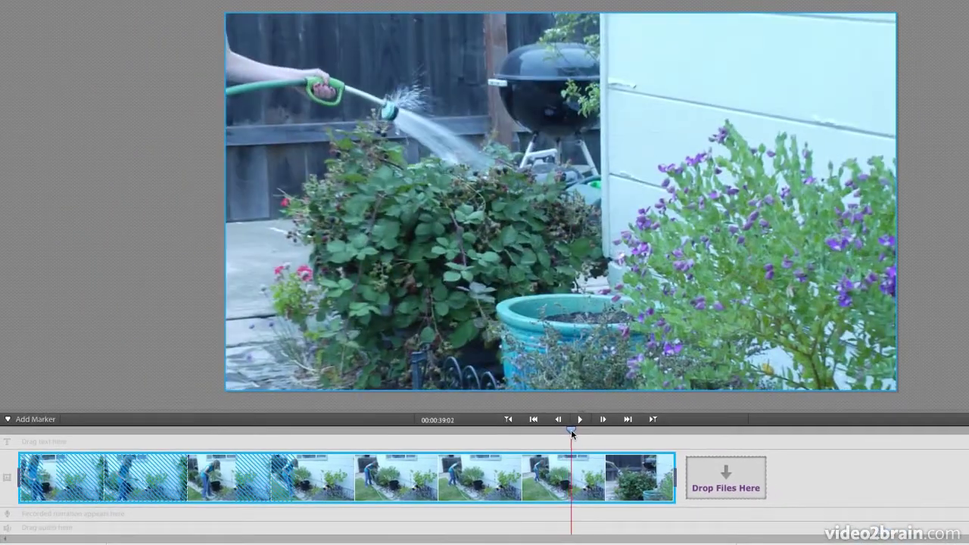
{"action": "mouse_move", "coordinate": [571, 430]}
{"action": "left_mouse_down"}
{"action": "mouse_move", "coordinate": [587, 435]}
{"action": "mouse_move", "coordinate": [552, 436]}
{"action": "mouse_move", "coordinate": [597, 438]}
{"action": "mouse_move", "coordinate": [584, 438]}
{"action": "left_mouse_up"}
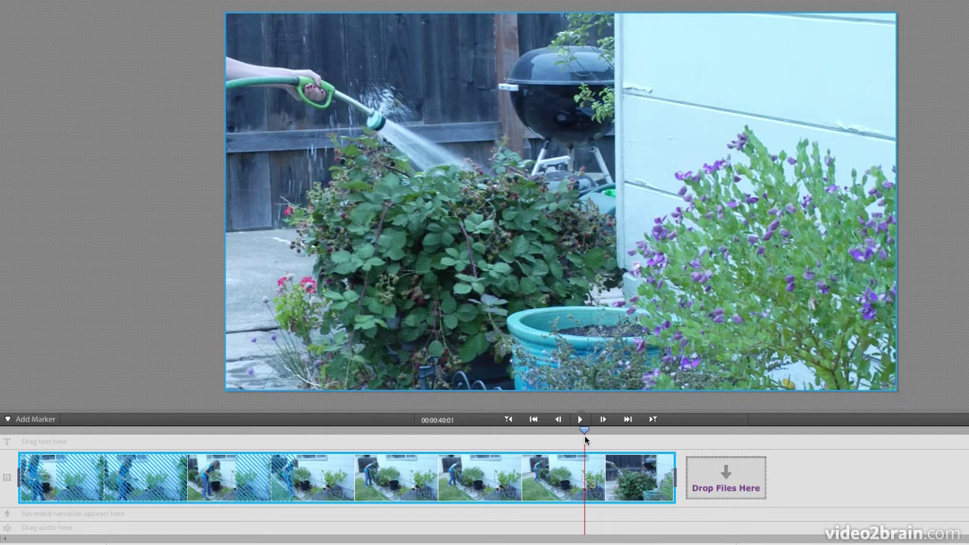
{"action": "left_click_drag", "start_coordinate": [240, 435], "coordinate": [326, 438]}
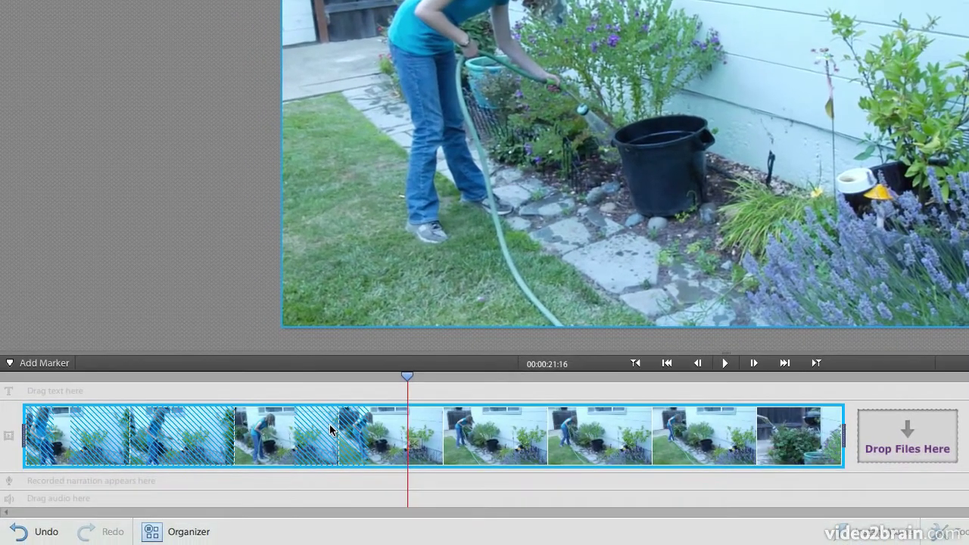
Mark the hatched woman-watering section around 00:00:17:06 as Keep and scrub around it to check.
{"action": "left_click", "coordinate": [265, 473]}
{"action": "right_click", "coordinate": [352, 425]}
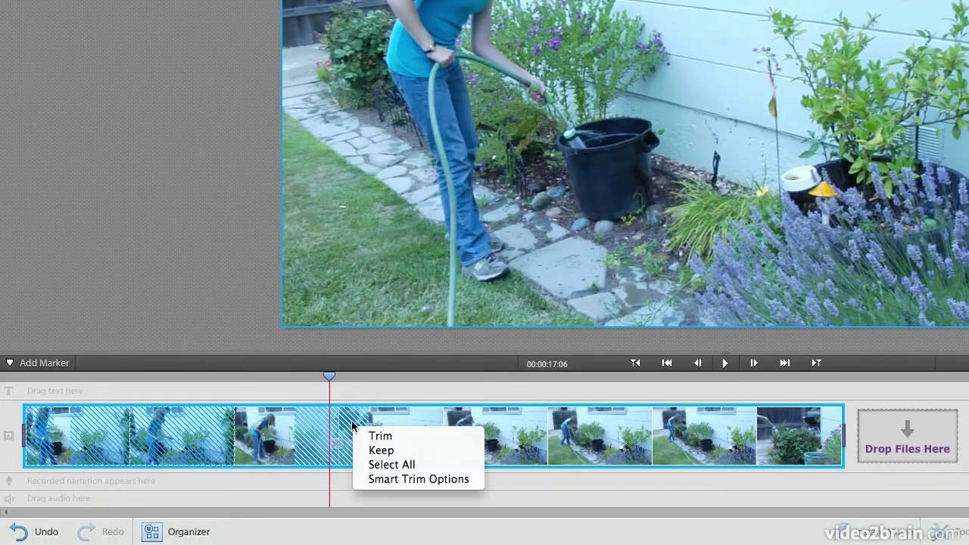
{"action": "left_click", "coordinate": [381, 450]}
{"action": "left_click_drag", "start_coordinate": [303, 378], "coordinate": [378, 395]}
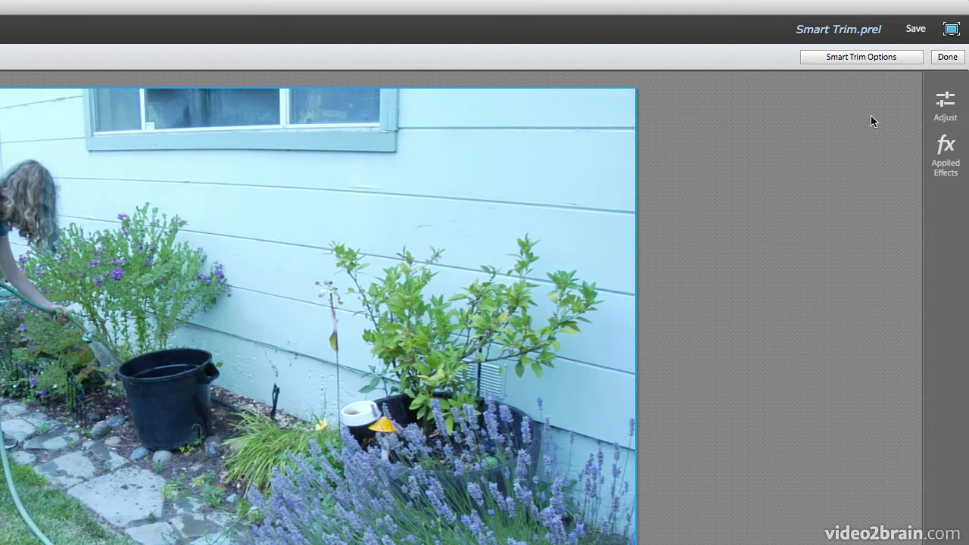
Open Smart Trim Options over the preview and set Quality and Interest Levels to matching raised values.
{"action": "left_click", "coordinate": [845, 60]}
{"action": "left_click_drag", "start_coordinate": [425, 369], "coordinate": [387, 328]}
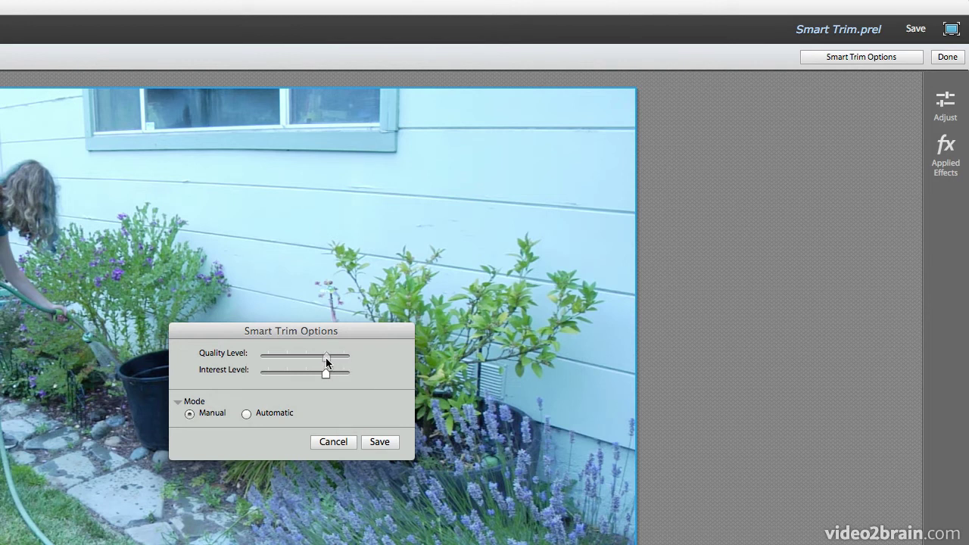
{"action": "left_click_drag", "start_coordinate": [324, 375], "coordinate": [360, 382]}
{"action": "left_click_drag", "start_coordinate": [277, 359], "coordinate": [263, 358]}
{"action": "left_click_drag", "start_coordinate": [323, 372], "coordinate": [261, 374]}
{"action": "left_click_drag", "start_coordinate": [265, 358], "coordinate": [326, 365]}
{"action": "left_click_drag", "start_coordinate": [321, 374], "coordinate": [326, 374]}
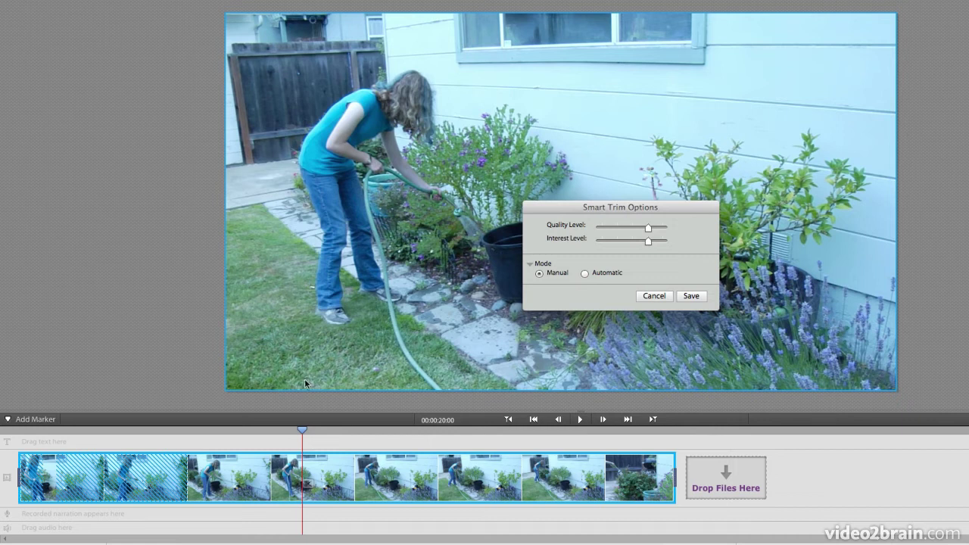
Set the Smart Trim mode to Automatic, close the options dialog, and exit Smart Trim with Done.
{"action": "left_click", "coordinate": [558, 275]}
{"action": "left_click", "coordinate": [585, 274]}
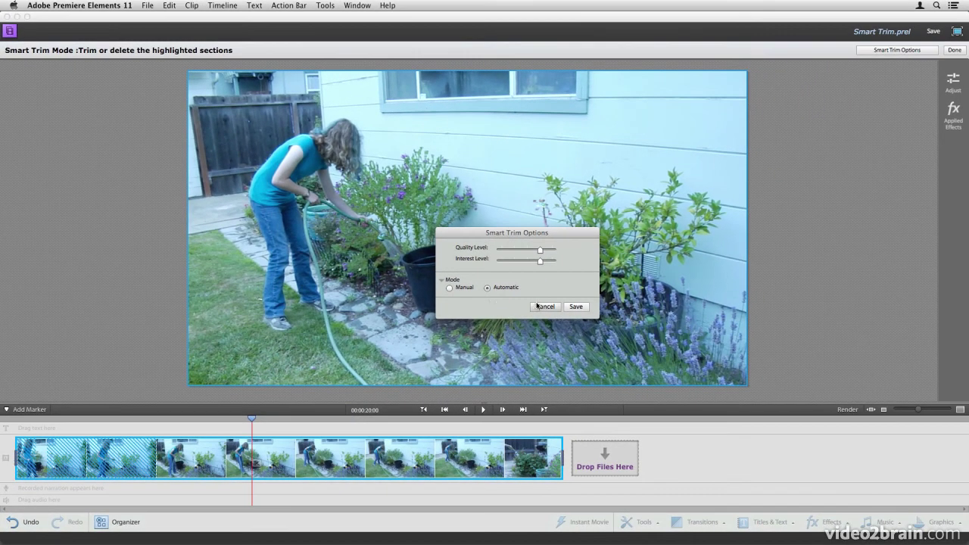
{"action": "left_click", "coordinate": [538, 306]}
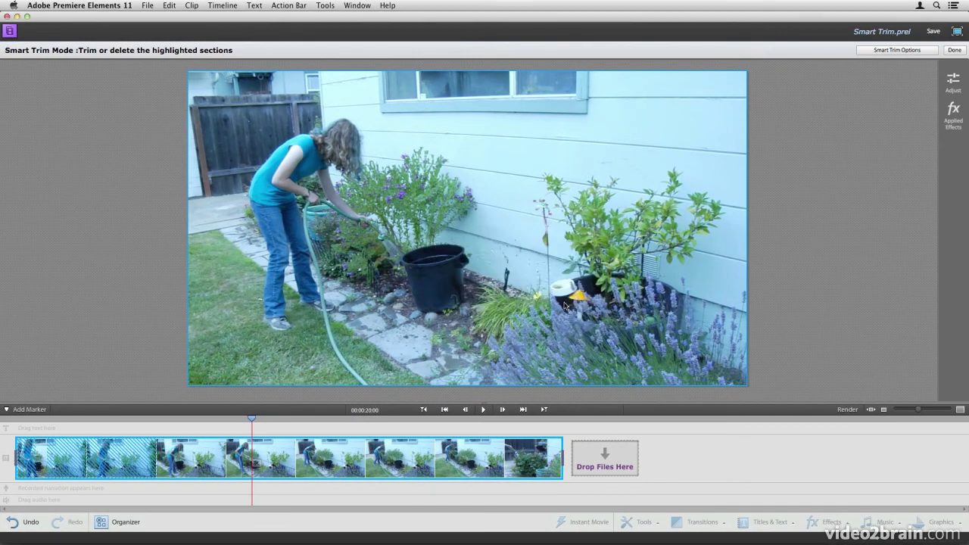
{"action": "left_click", "coordinate": [953, 51]}
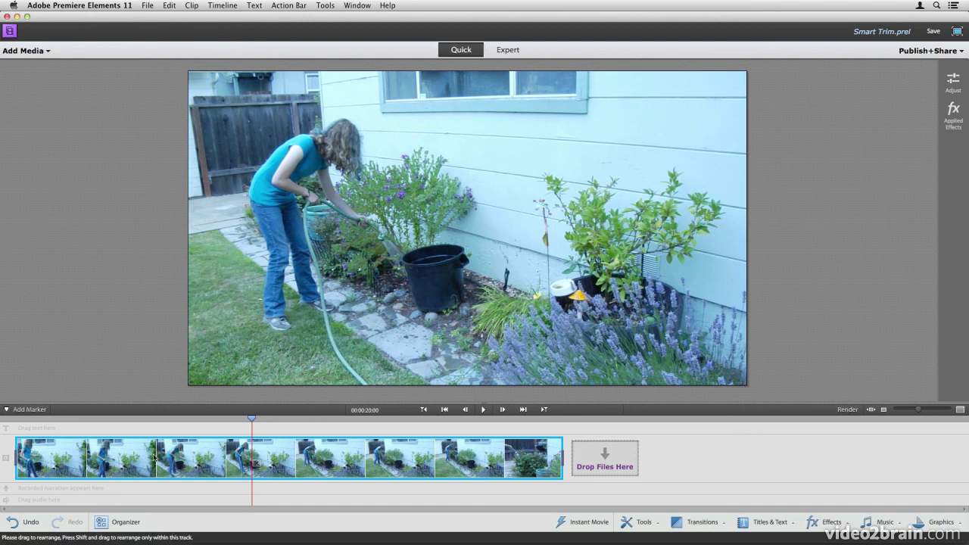